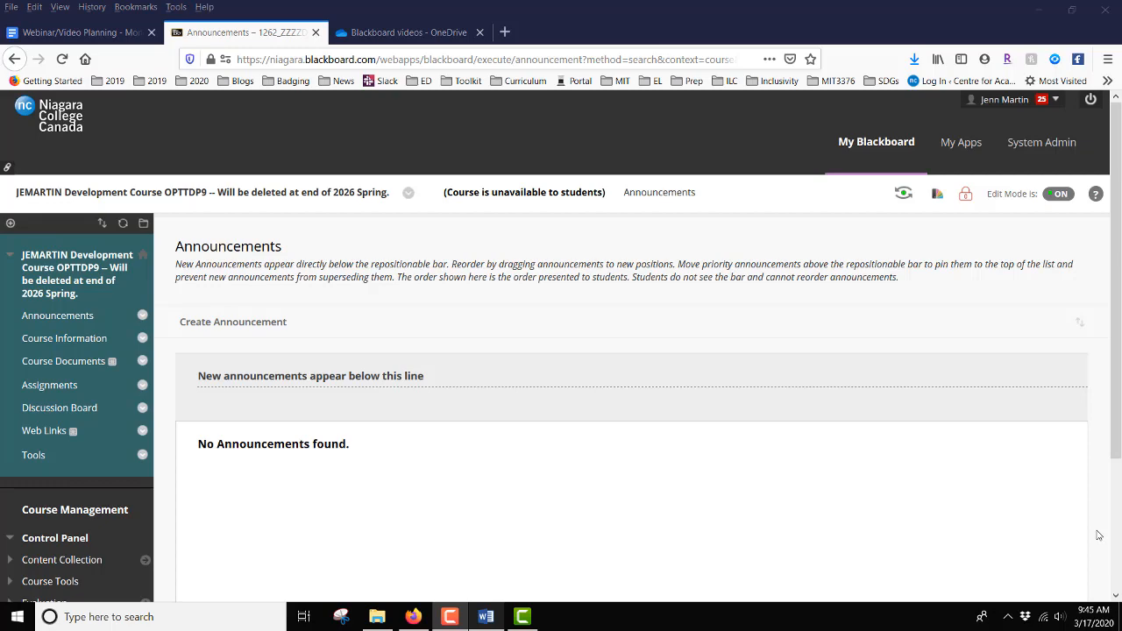
Open the student's Sample Assignment attempt from the Grade Center's Needs Grading list.
{"action": "scroll", "coordinate": [1098, 534], "scroll_direction": "down", "scroll_amount": 3}
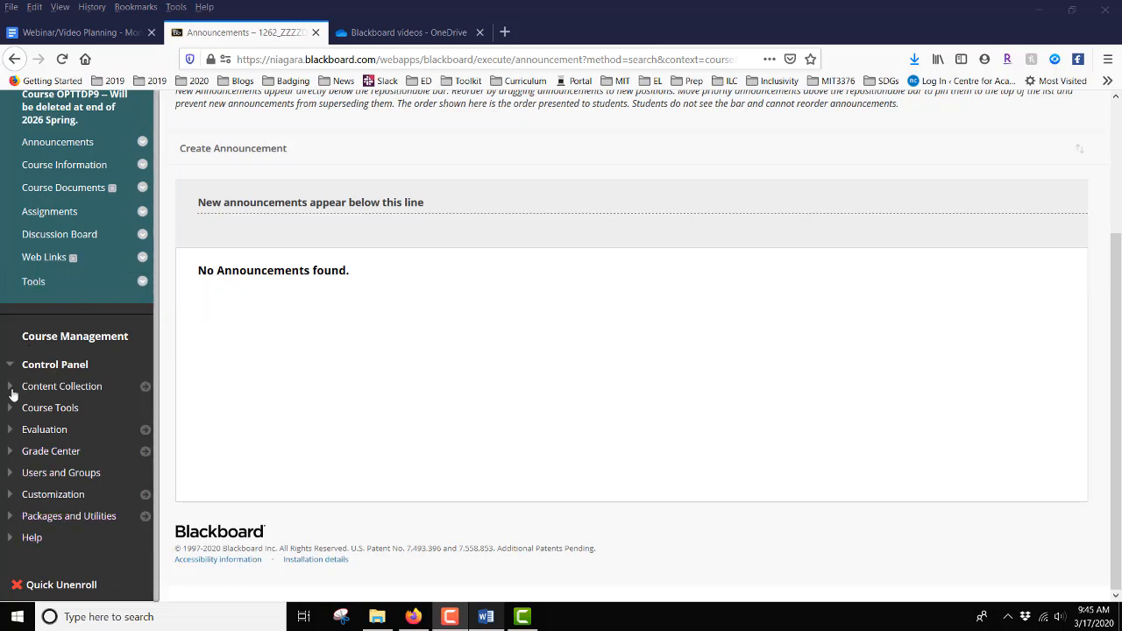
{"action": "left_click", "coordinate": [62, 456]}
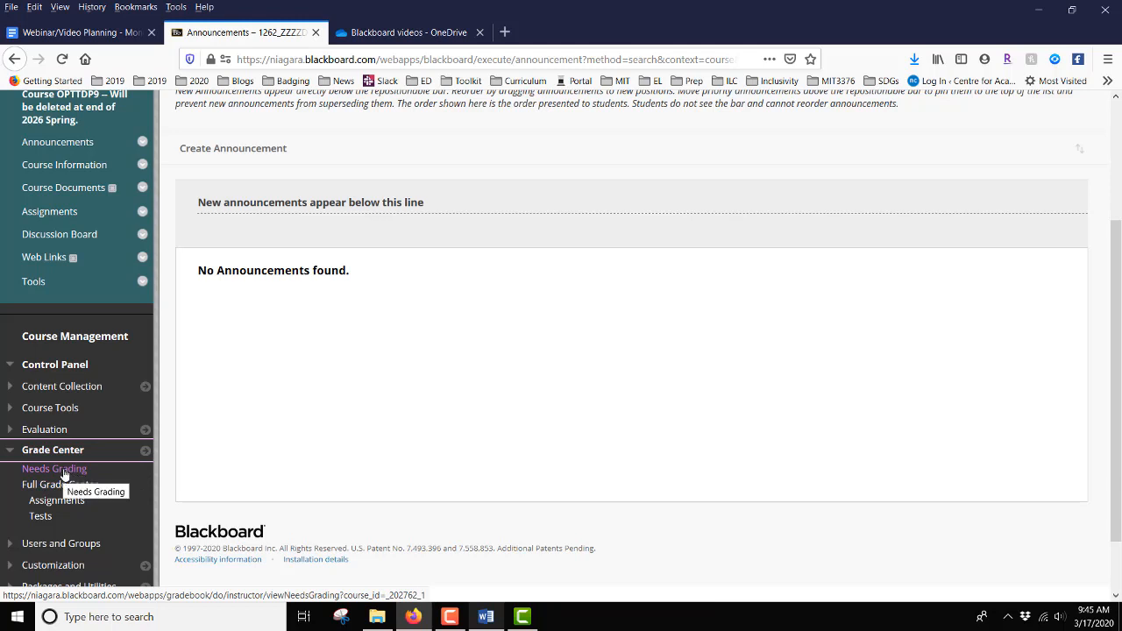
{"action": "left_click", "coordinate": [64, 470]}
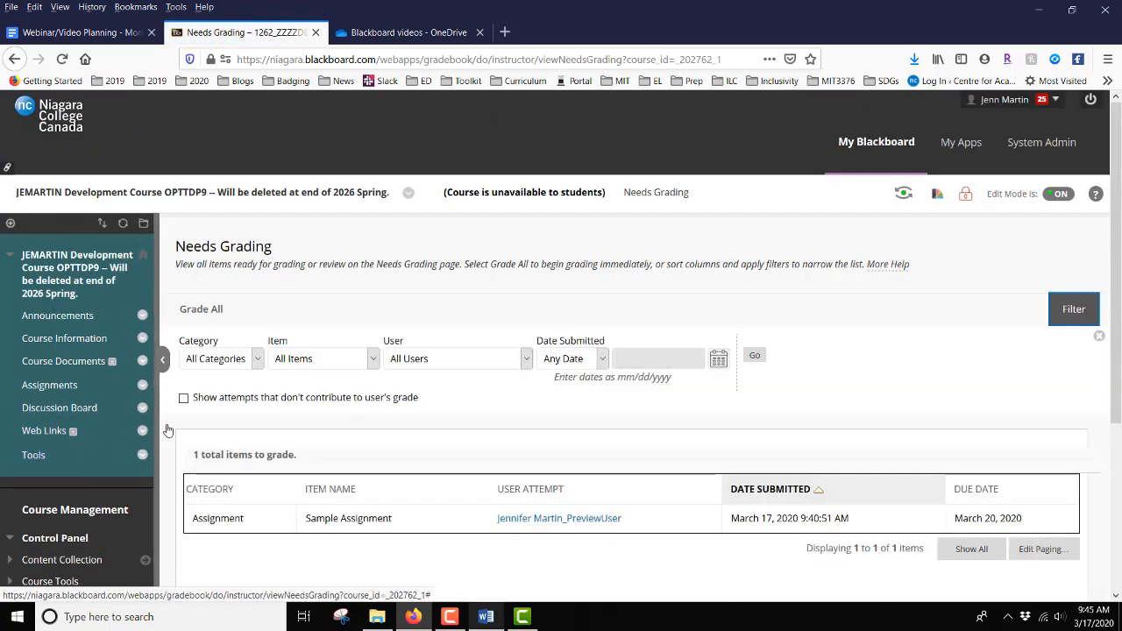
{"action": "scroll", "coordinate": [172, 429], "scroll_direction": "down", "scroll_amount": 1}
{"action": "scroll", "coordinate": [172, 429], "scroll_direction": "down", "scroll_amount": 3}
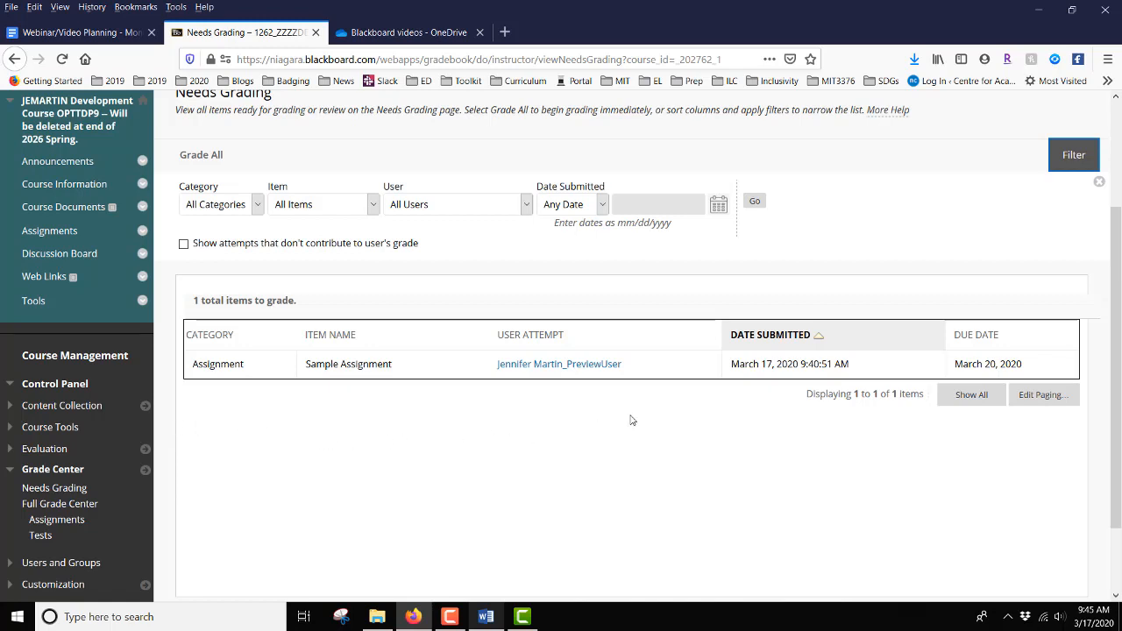
{"action": "left_click", "coordinate": [561, 365]}
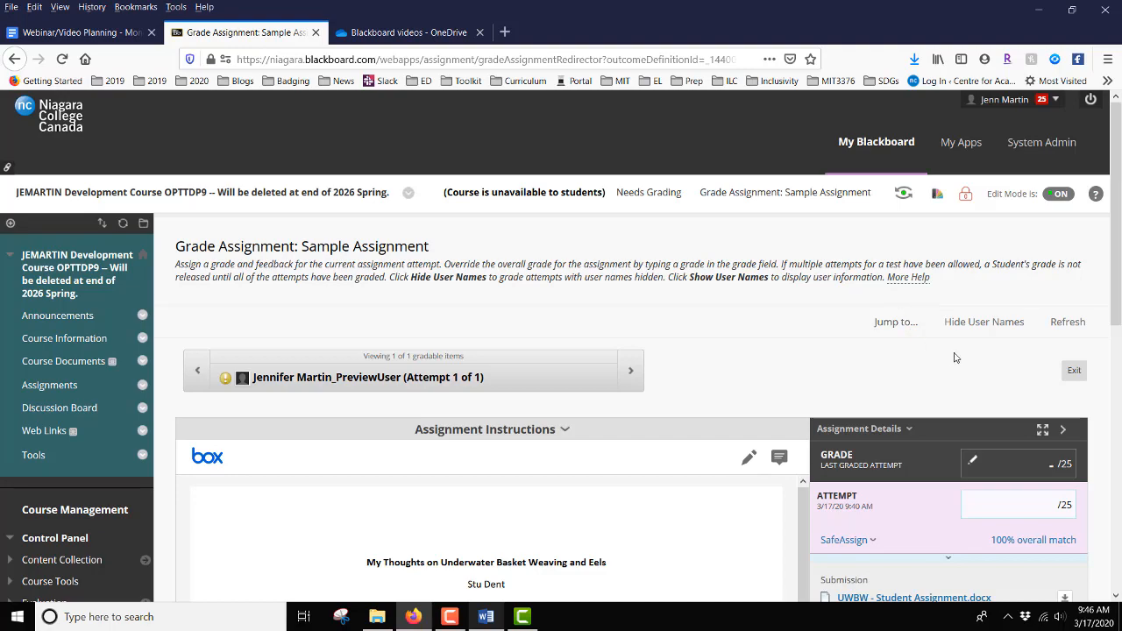
Draw a freehand underline beneath "Please be gentle – my dog ate my" and a loop around "Baskets made", keeping both annotations.
{"action": "scroll", "coordinate": [955, 358], "scroll_direction": "down", "scroll_amount": 5}
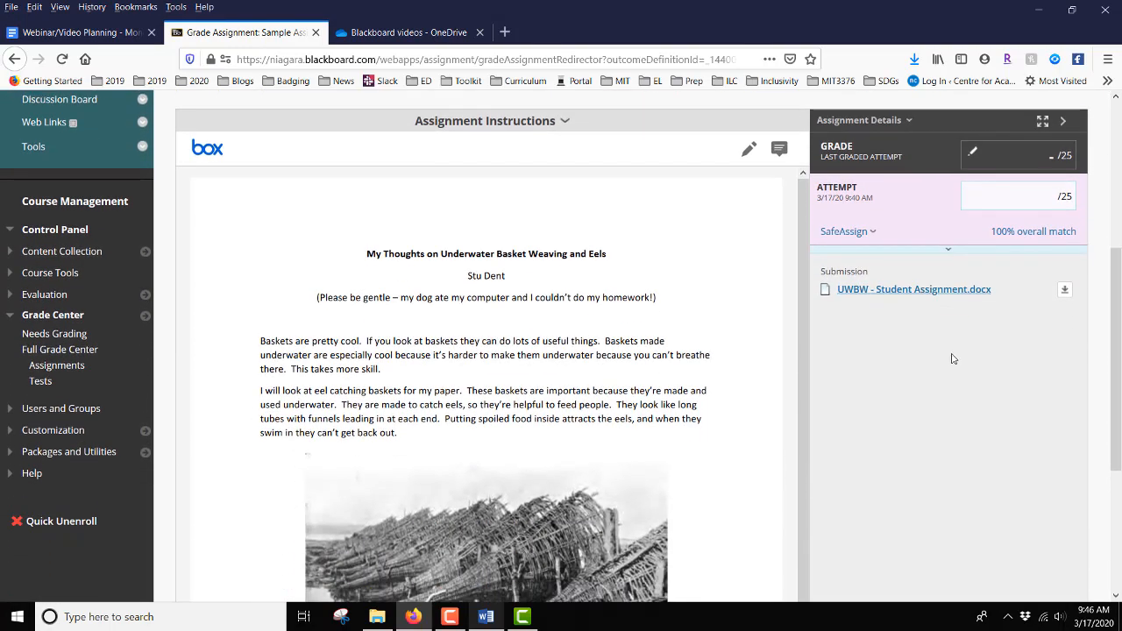
{"action": "scroll", "coordinate": [954, 358], "scroll_direction": "down", "scroll_amount": 1}
{"action": "scroll", "coordinate": [953, 359], "scroll_direction": "up", "scroll_amount": 1}
{"action": "left_click", "coordinate": [749, 153]}
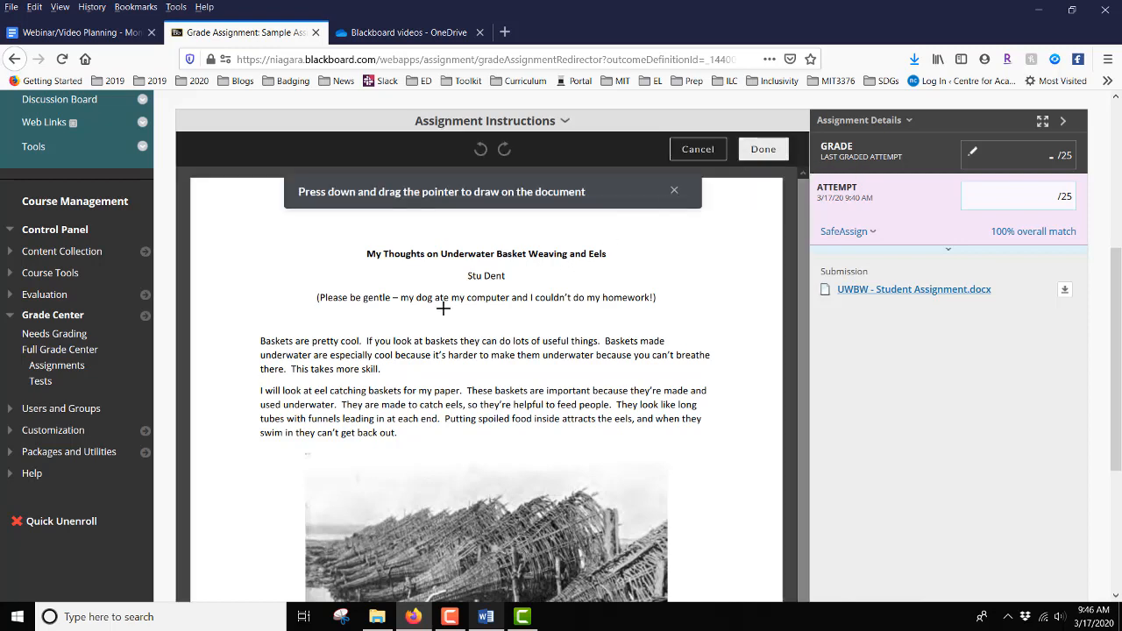
{"action": "left_click_drag", "start_coordinate": [320, 305], "coordinate": [465, 307]}
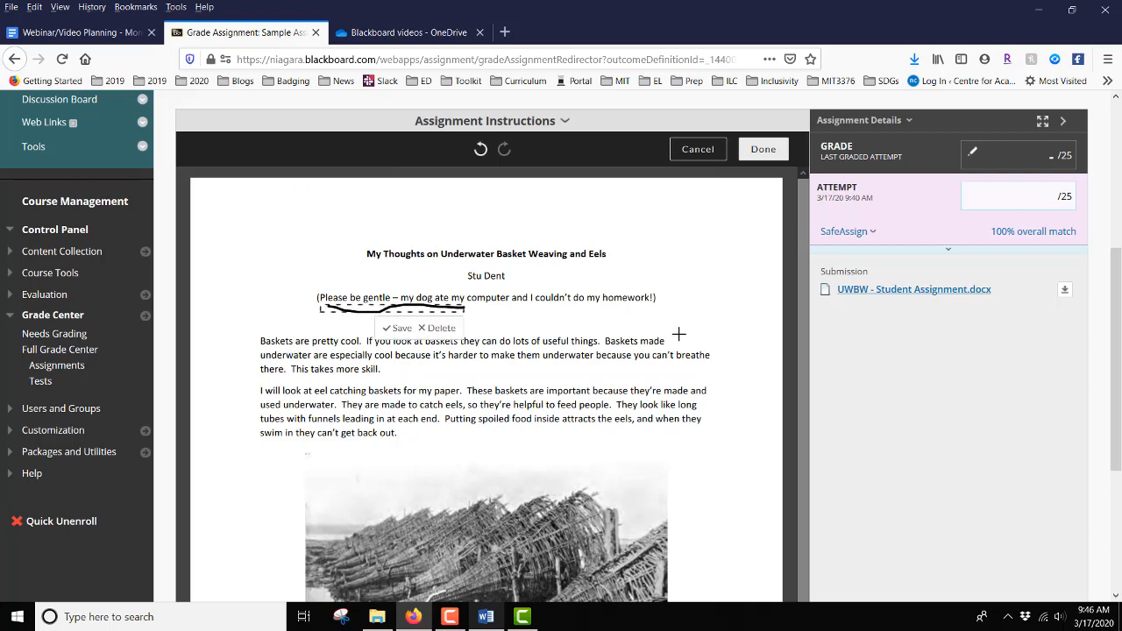
{"action": "mouse_move", "coordinate": [679, 333]}
{"action": "left_mouse_down"}
{"action": "mouse_move", "coordinate": [630, 337]}
{"action": "mouse_move", "coordinate": [618, 355]}
{"action": "mouse_move", "coordinate": [672, 334]}
{"action": "left_mouse_up"}
{"action": "left_click", "coordinate": [761, 154]}
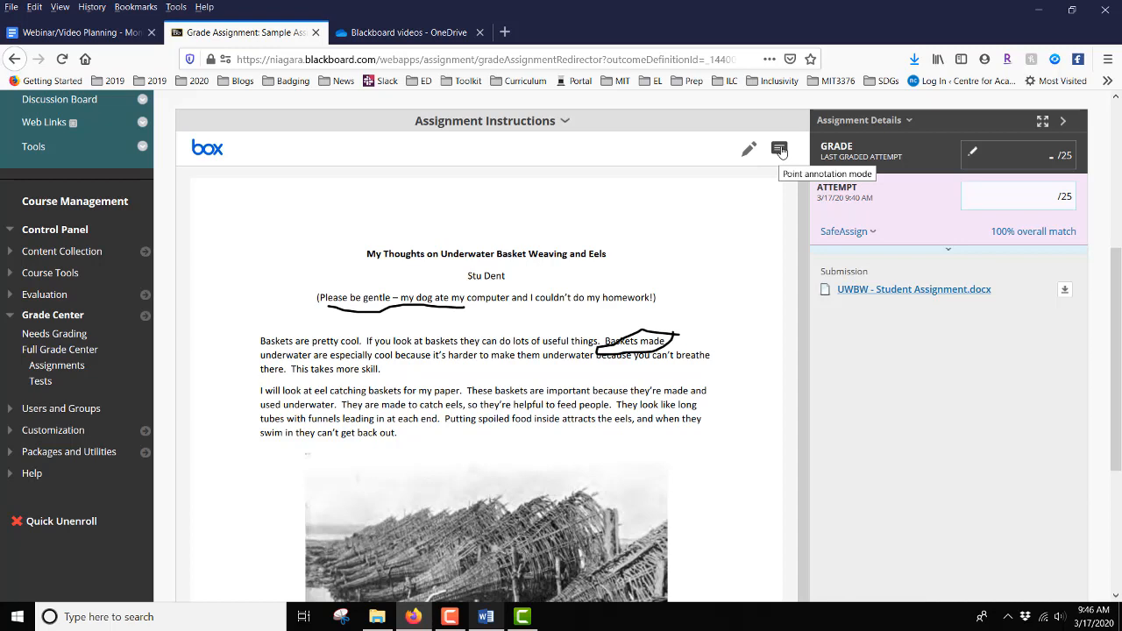
Post the point comment "Nice idea!" at "They look like long" in the second paragraph and leave comment mode.
{"action": "left_click", "coordinate": [779, 151]}
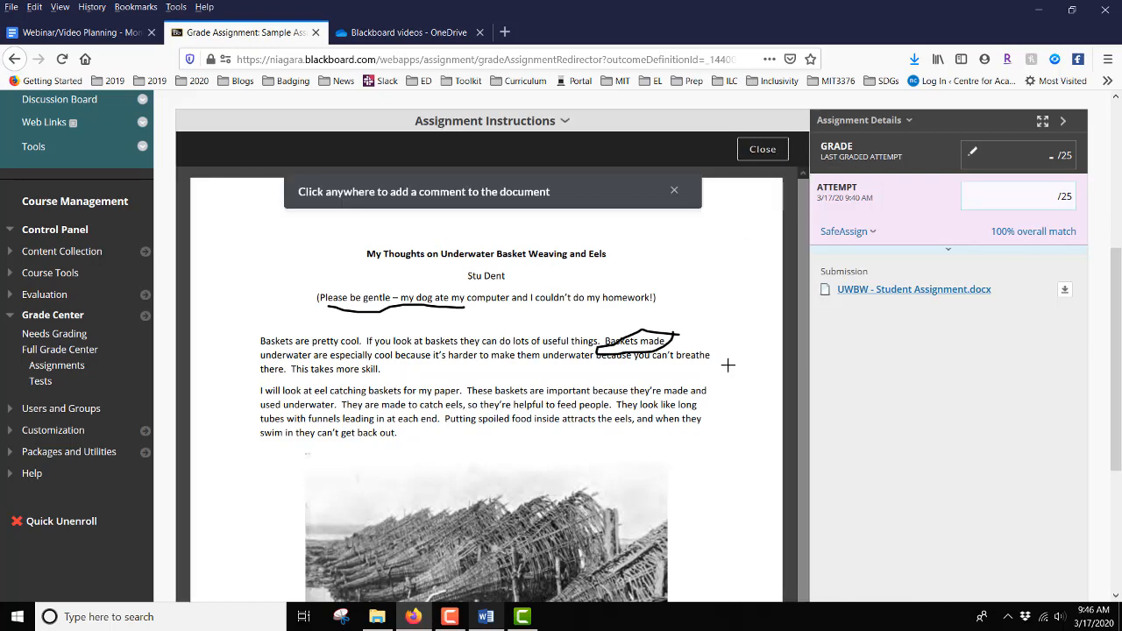
{"action": "left_click", "coordinate": [653, 405]}
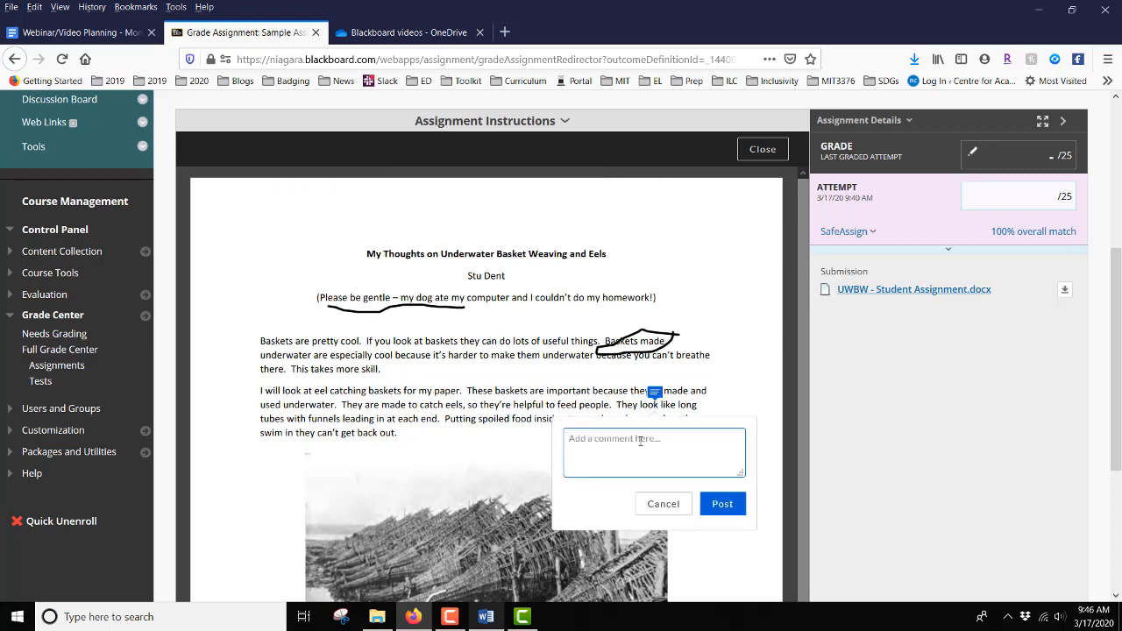
{"action": "type", "text": "Nice idea!"}
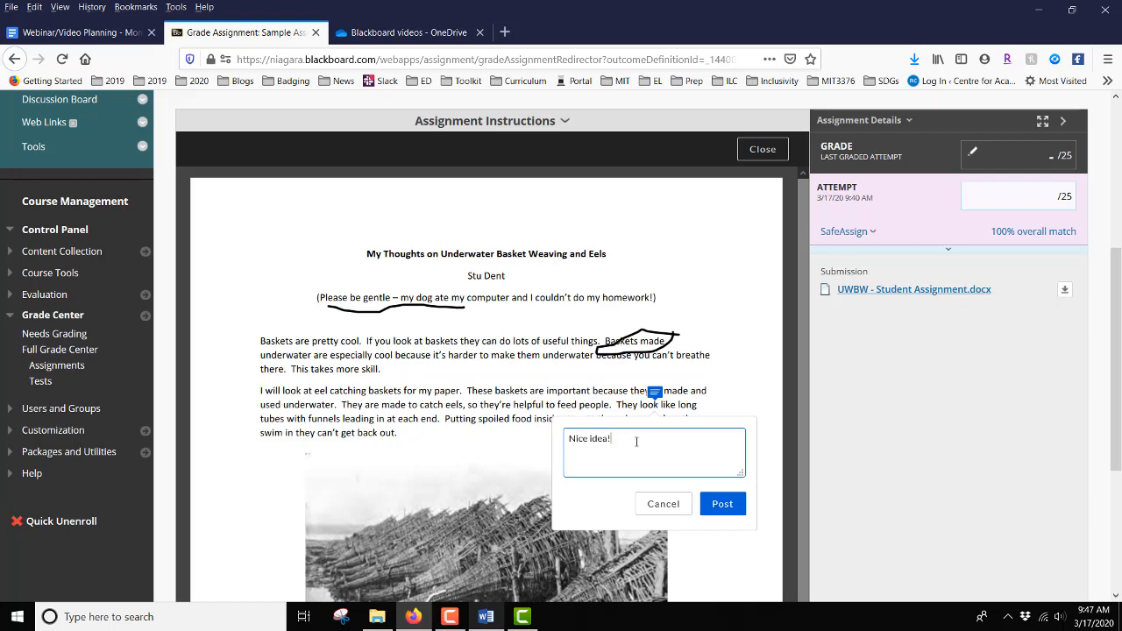
{"action": "left_click", "coordinate": [723, 504]}
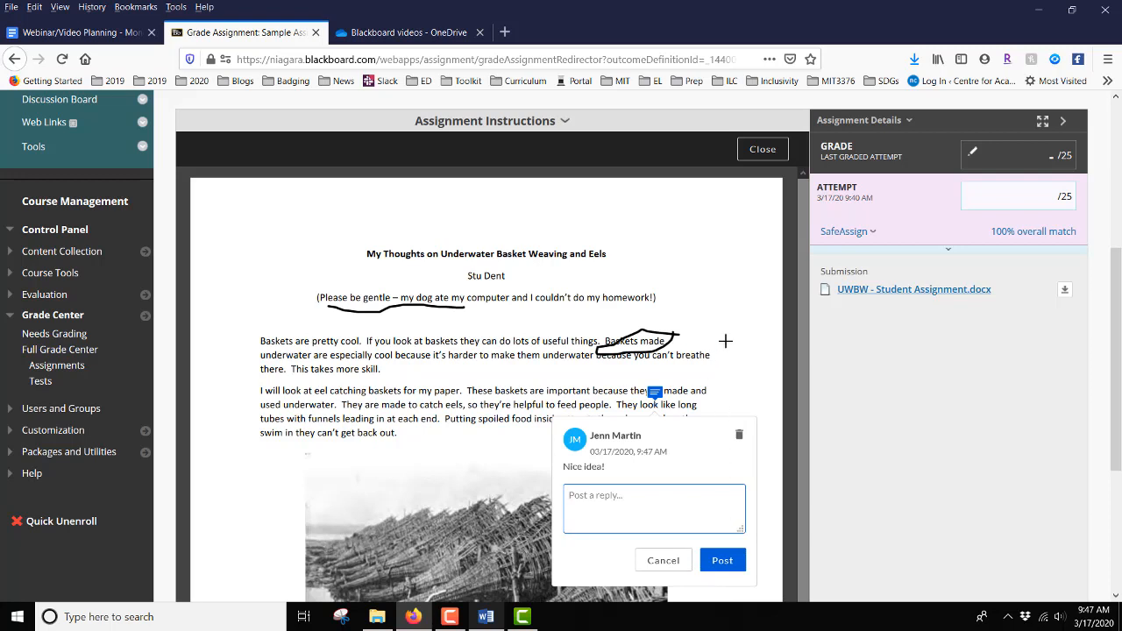
{"action": "left_click", "coordinate": [756, 151]}
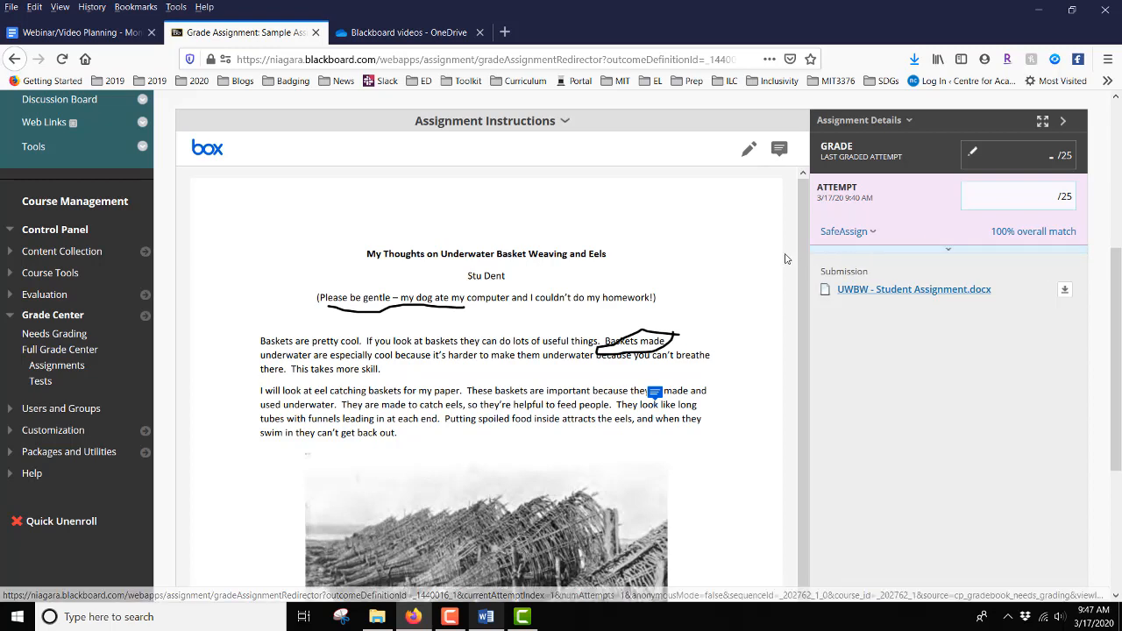
Expand the attempt's grading area and enter "Great work!" as the feedback to the learner.
{"action": "left_click", "coordinate": [949, 254]}
{"action": "left_click", "coordinate": [899, 307]}
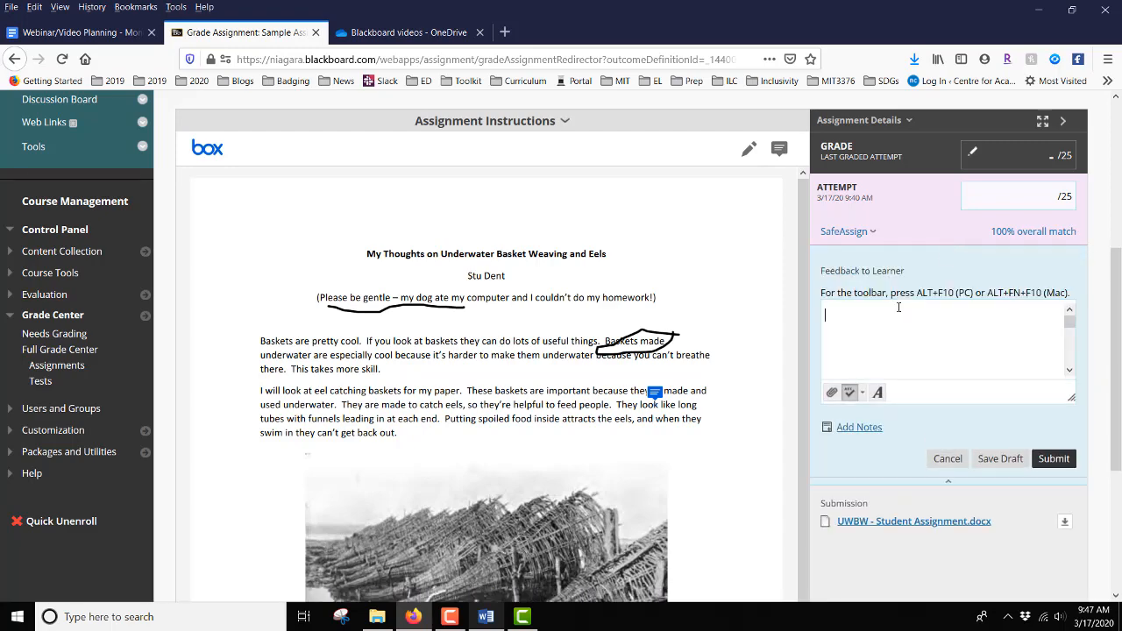
{"action": "type", "text": "Great works"}
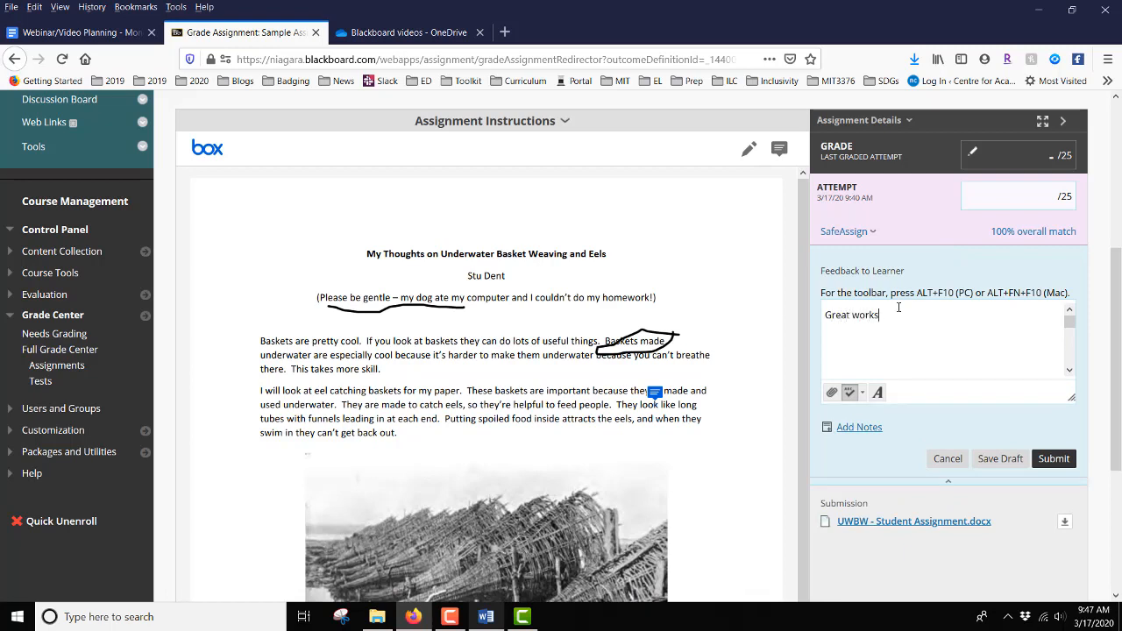
{"action": "key", "text": "BackSpace"}
{"action": "type", "text": "!"}
{"action": "left_click", "coordinate": [833, 395]}
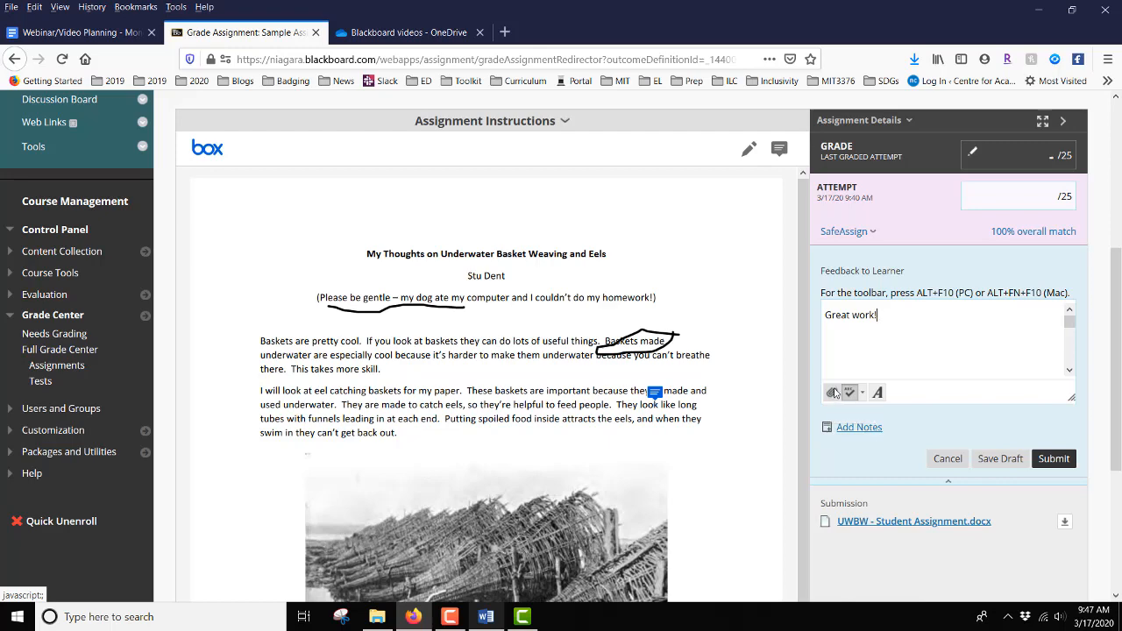
Open the SafeAssign originality report for UWBW - Student Assignment.docx and examine the matched text.
{"action": "scroll", "coordinate": [834, 393], "scroll_direction": "up", "scroll_amount": 2}
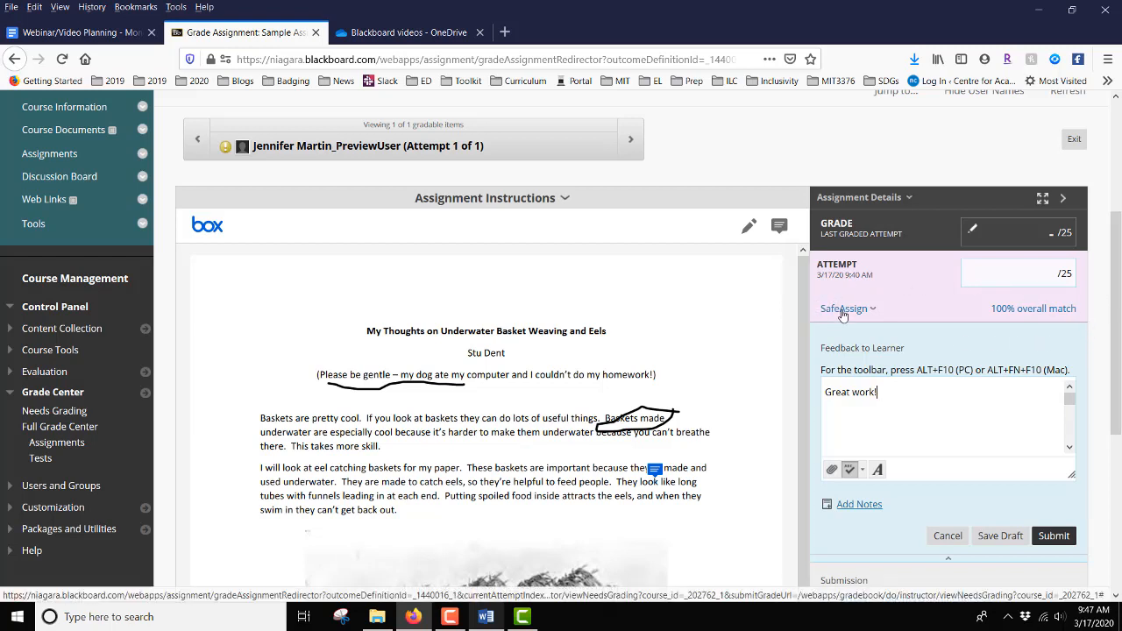
{"action": "left_click", "coordinate": [1006, 308]}
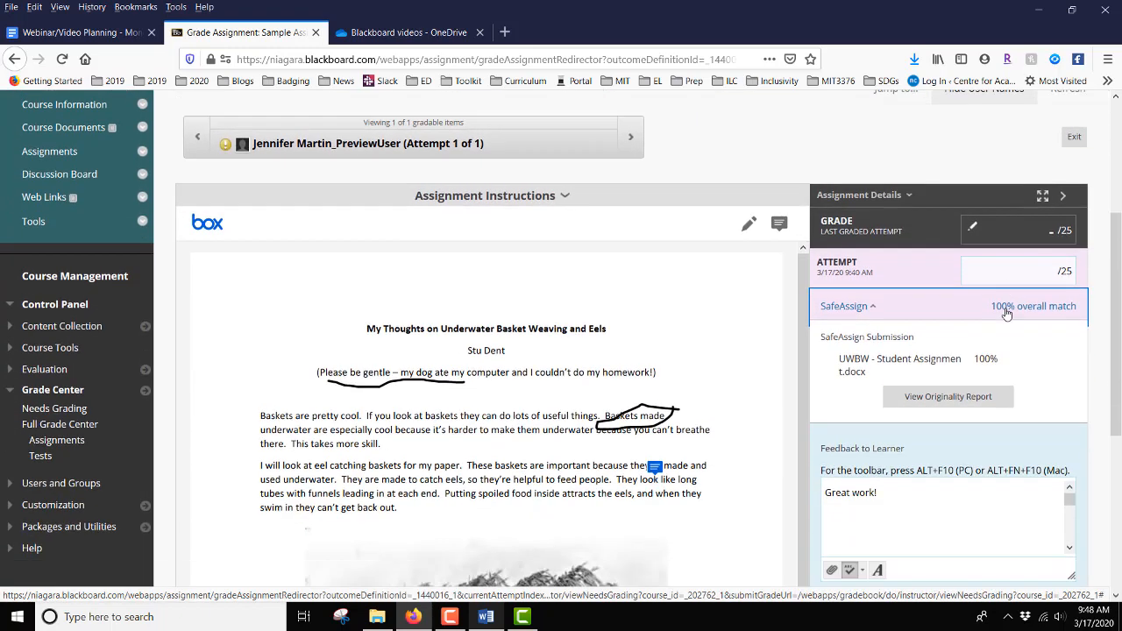
{"action": "scroll", "coordinate": [1006, 313], "scroll_direction": "down", "scroll_amount": 1}
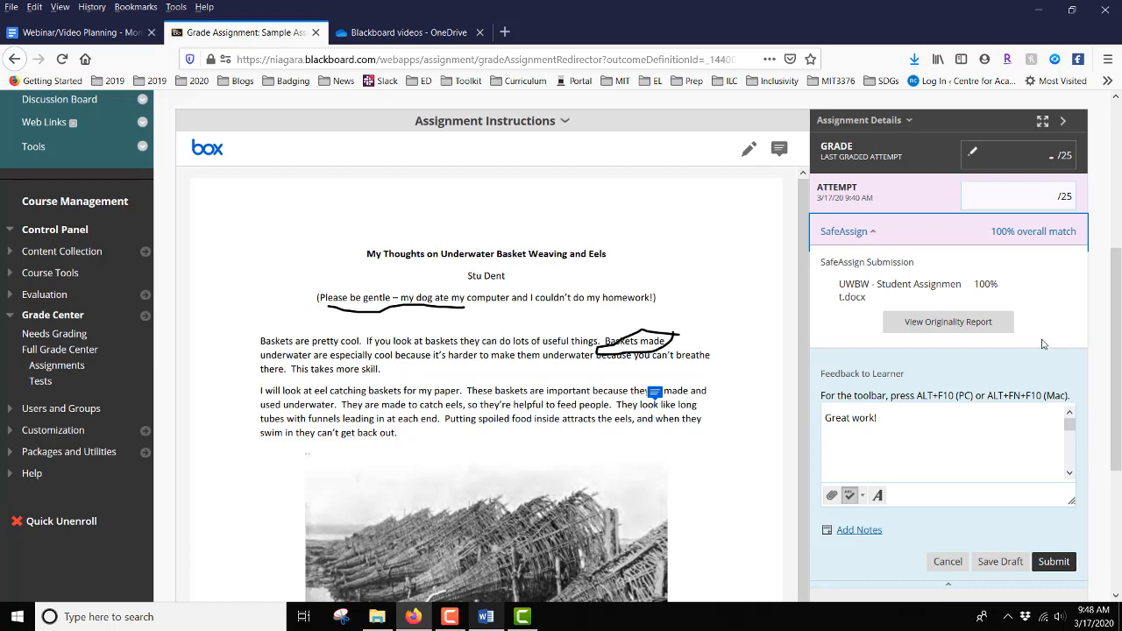
{"action": "left_click", "coordinate": [934, 323]}
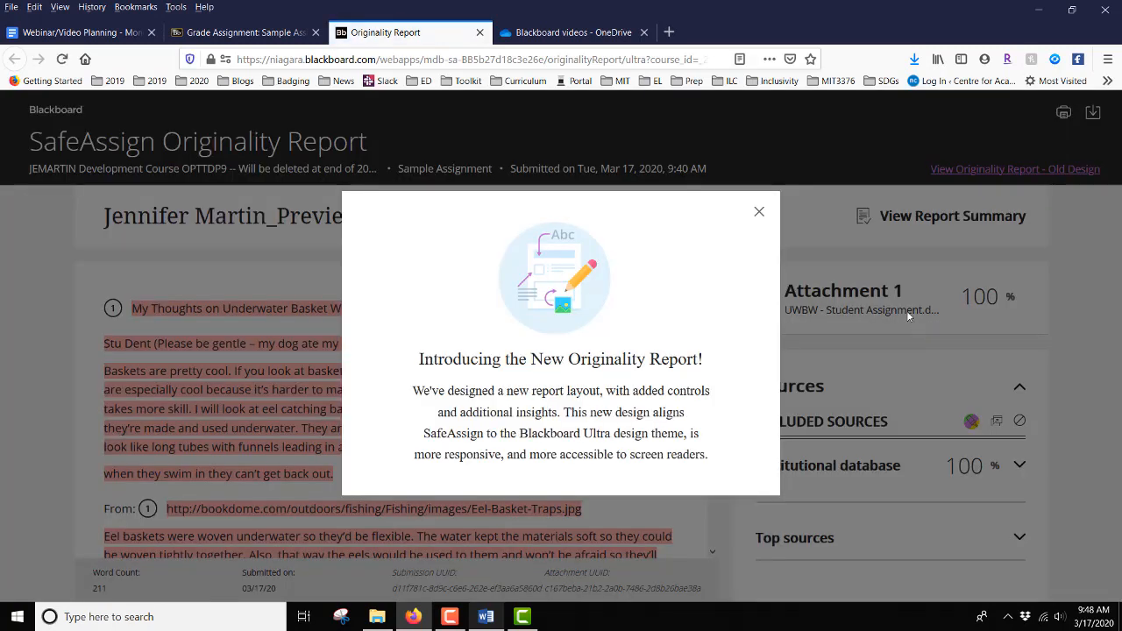
{"action": "left_click", "coordinate": [759, 212]}
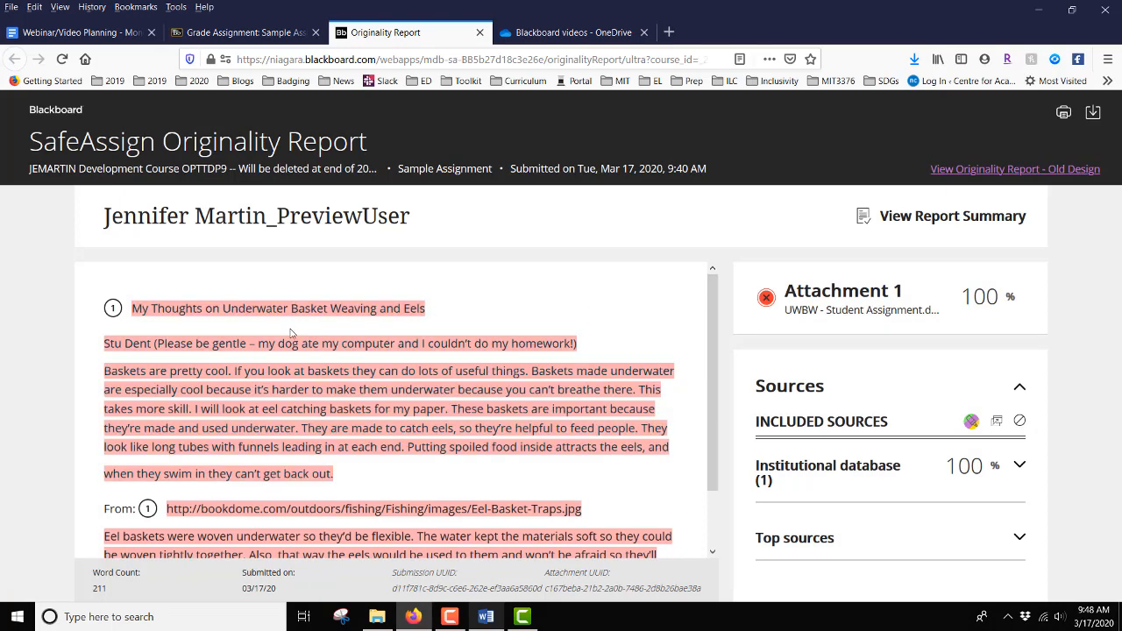
{"action": "scroll", "coordinate": [470, 433], "scroll_direction": "down", "scroll_amount": 1}
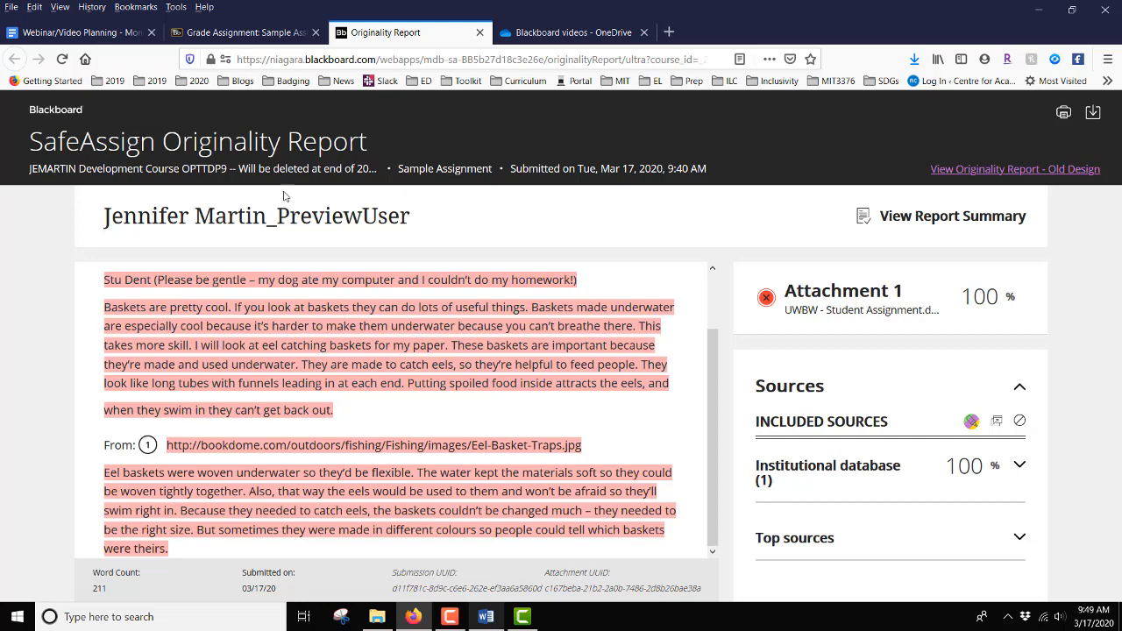
Back on the grading page, set the attempt grade to 21 out of 25 and submit it with the feedback.
{"action": "left_click", "coordinate": [246, 34]}
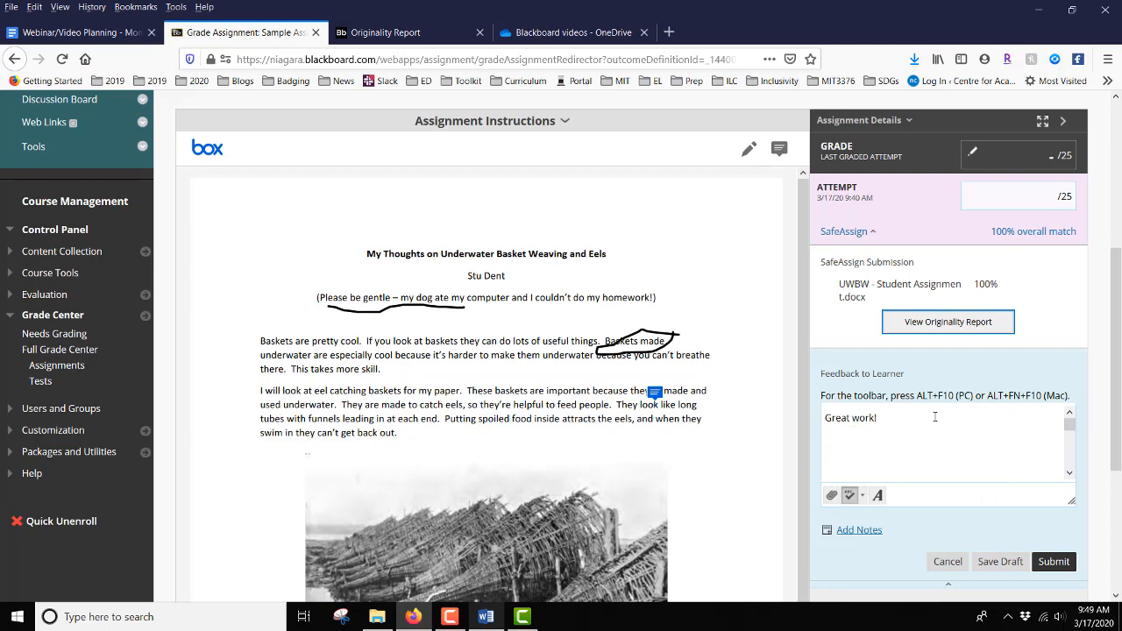
{"action": "left_click", "coordinate": [1056, 197]}
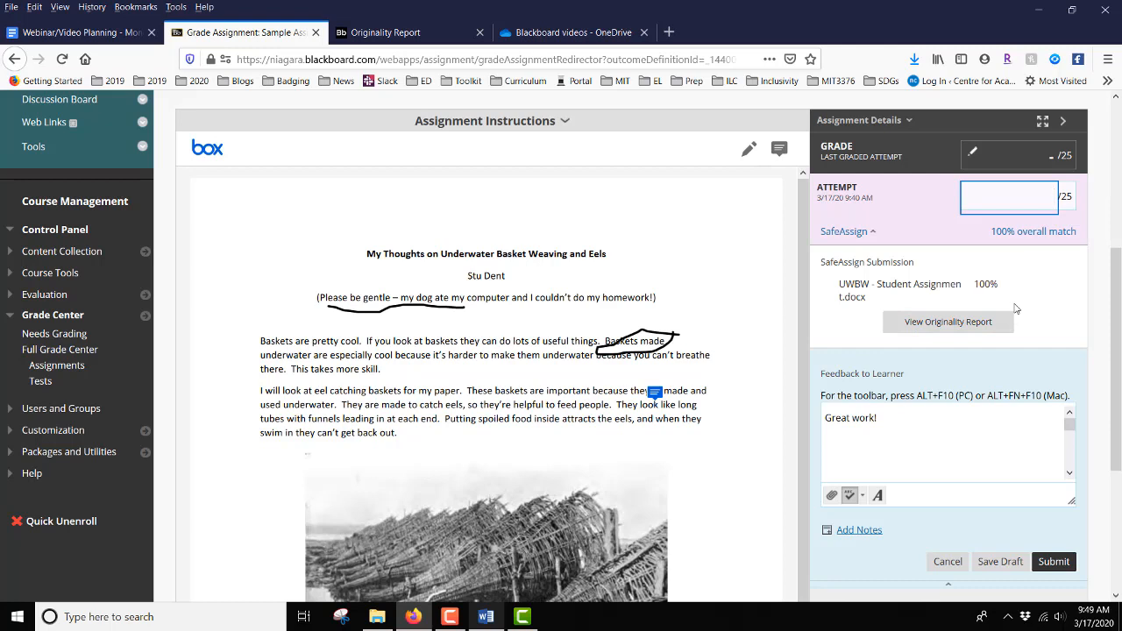
{"action": "type", "text": "21"}
{"action": "scroll", "coordinate": [1039, 296], "scroll_direction": "down", "scroll_amount": 1}
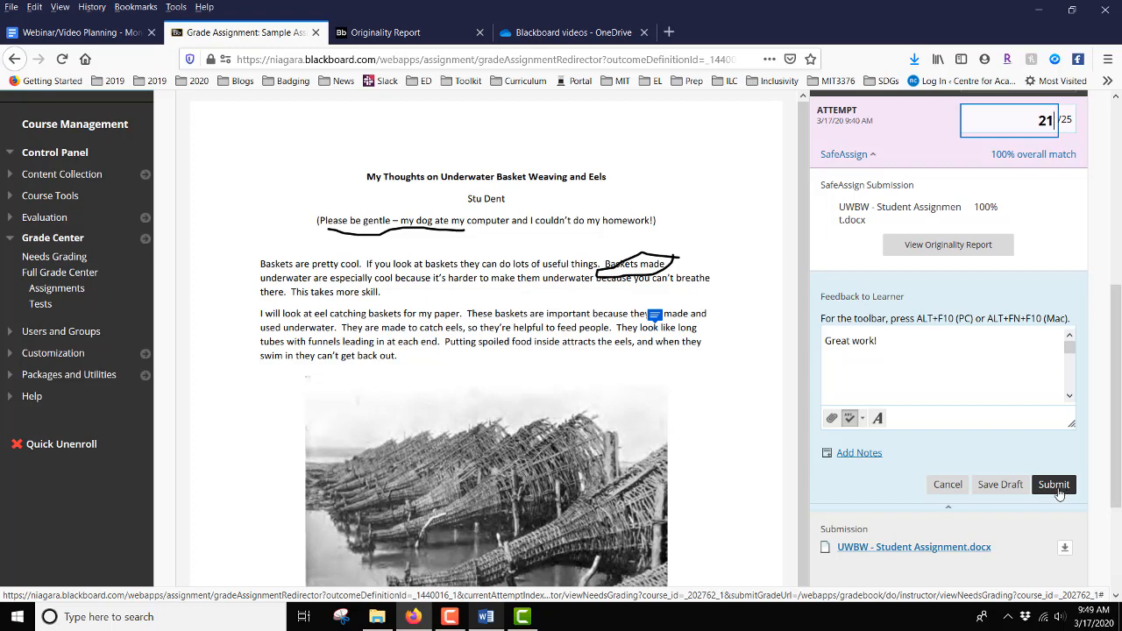
{"action": "scroll", "coordinate": [1029, 524], "scroll_direction": "down", "scroll_amount": 2}
{"action": "scroll", "coordinate": [1029, 523], "scroll_direction": "down", "scroll_amount": 1}
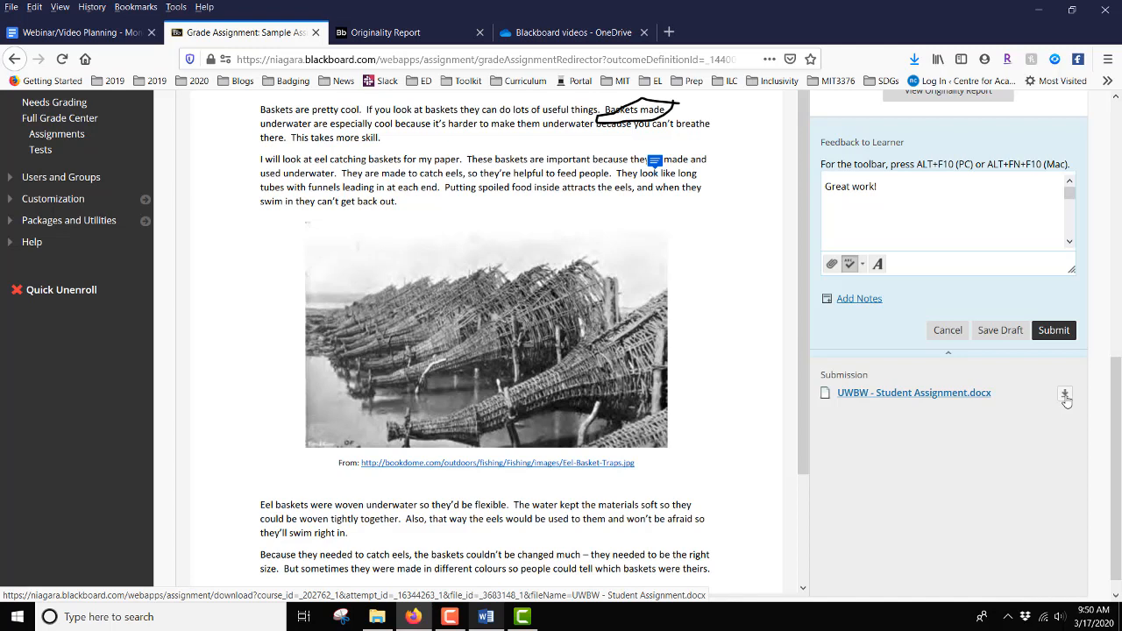
{"action": "left_click", "coordinate": [1054, 332]}
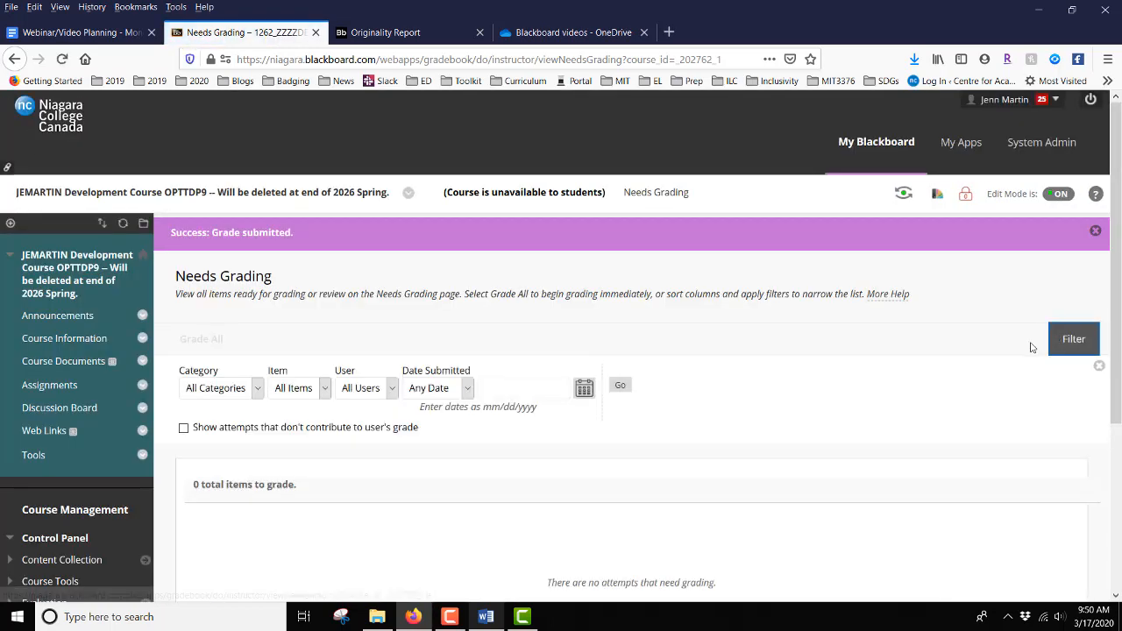
{"action": "scroll", "coordinate": [1032, 348], "scroll_direction": "down", "scroll_amount": 3}
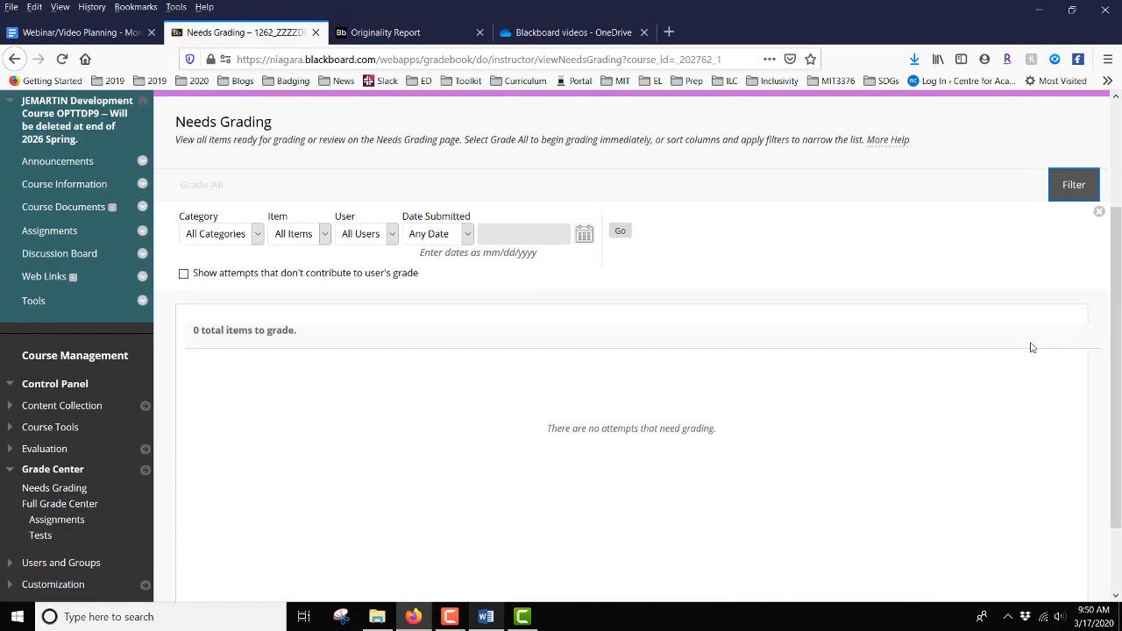